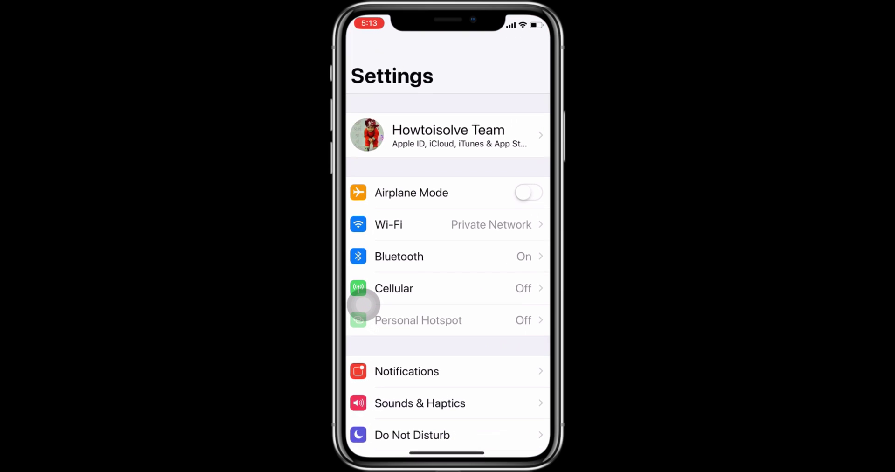
# Open the AirPods' details in iPhone Bluetooth settings and choose Forget This Device.
pyautogui.click(399, 256)
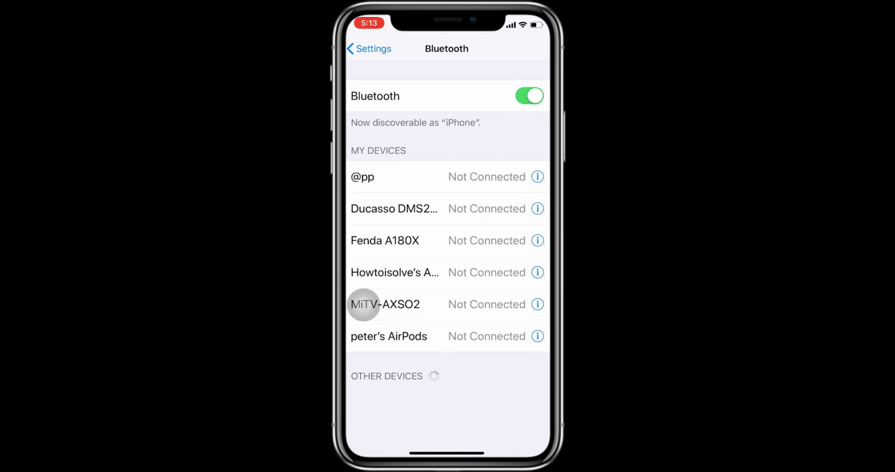
pyautogui.click(537, 335)
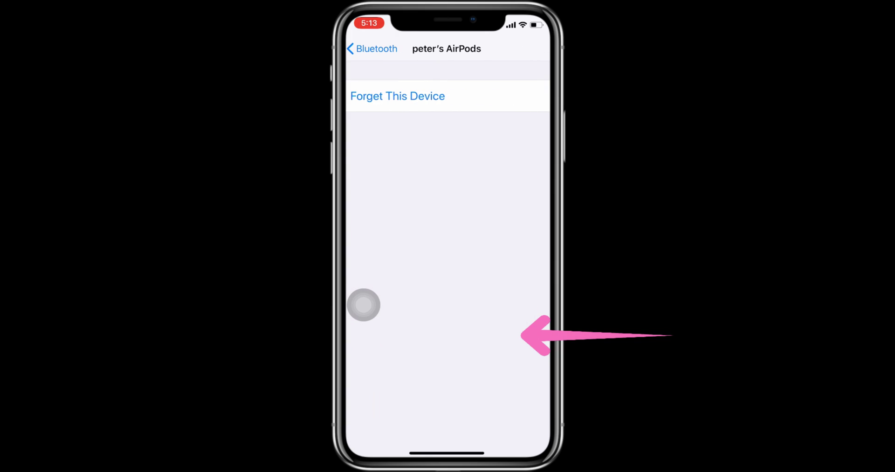
pyautogui.click(397, 96)
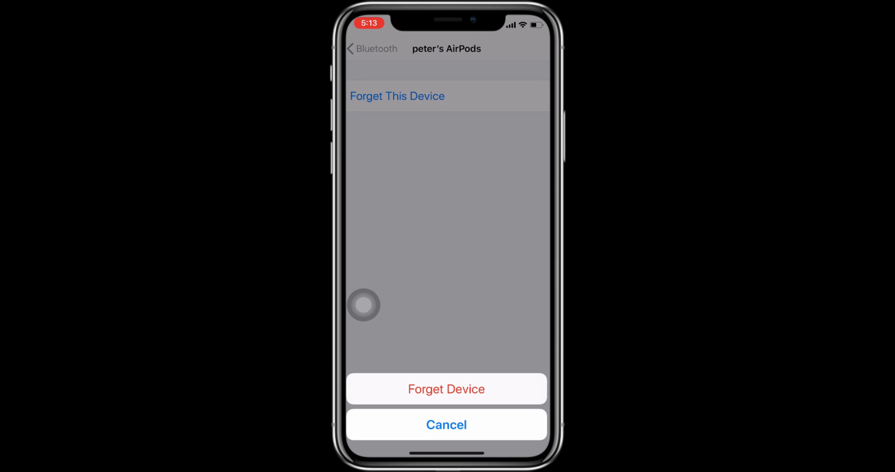
pyautogui.click(446, 388)
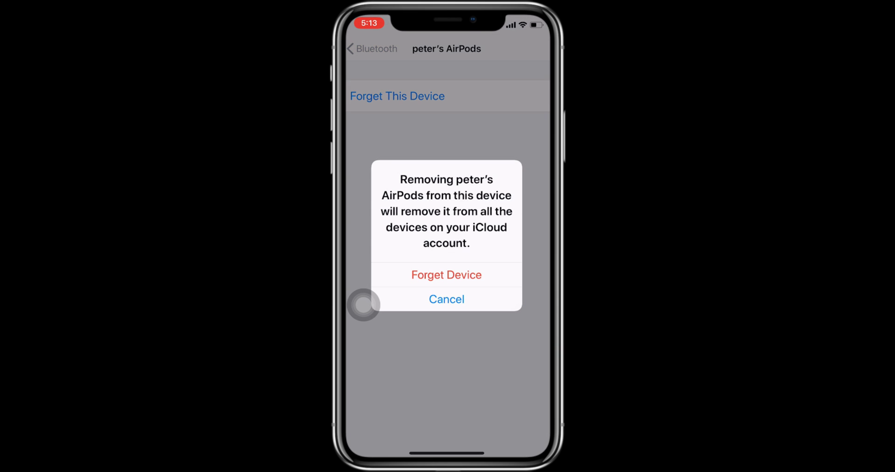
# Confirm forgetting the AirPods on all iCloud devices, then launch System Preferences from the Apple menu.
pyautogui.click(446, 275)
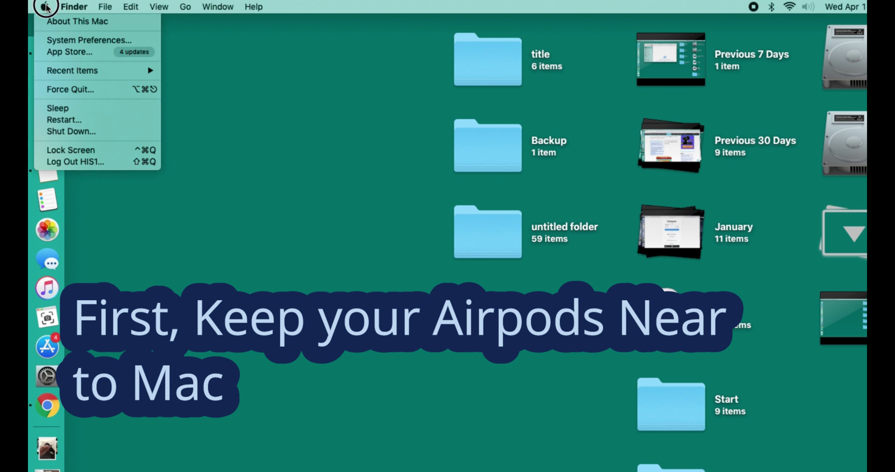
pyautogui.click(68, 37)
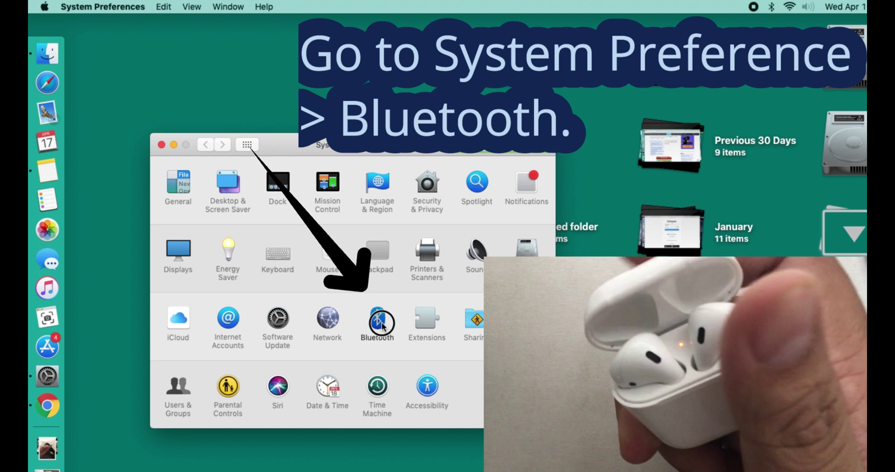
# Open the Bluetooth pane and toggle Bluetooth off and back on.
pyautogui.click(381, 323)
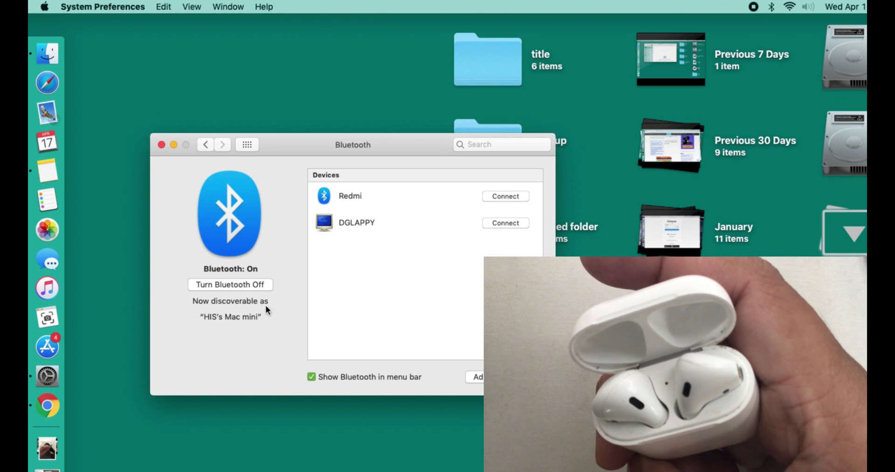
pyautogui.click(243, 287)
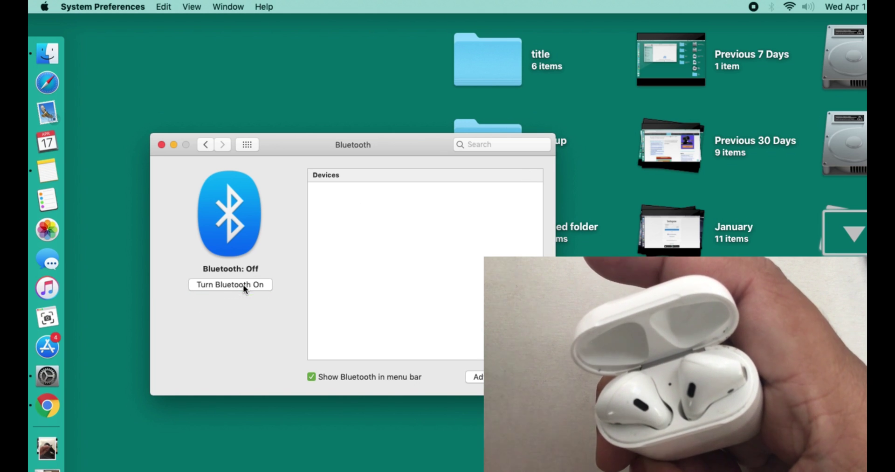
pyautogui.click(243, 286)
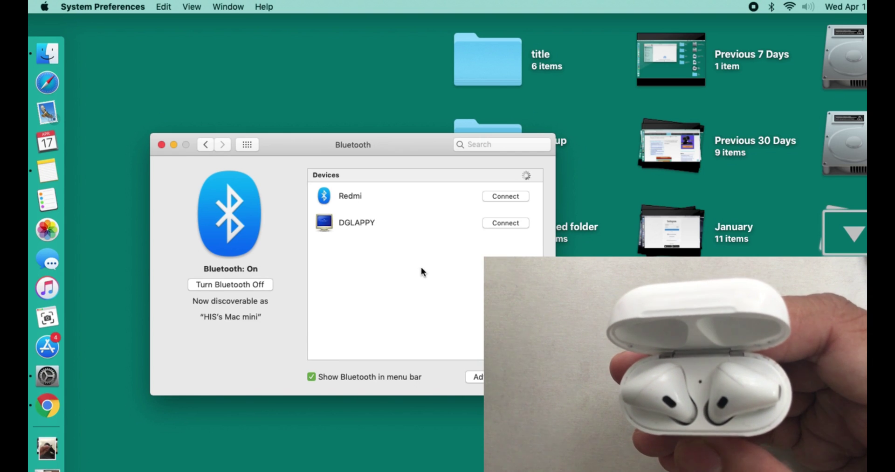
# Check the menu-bar Bluetooth status, then connect the AirPods from the Devices list.
pyautogui.click(772, 7)
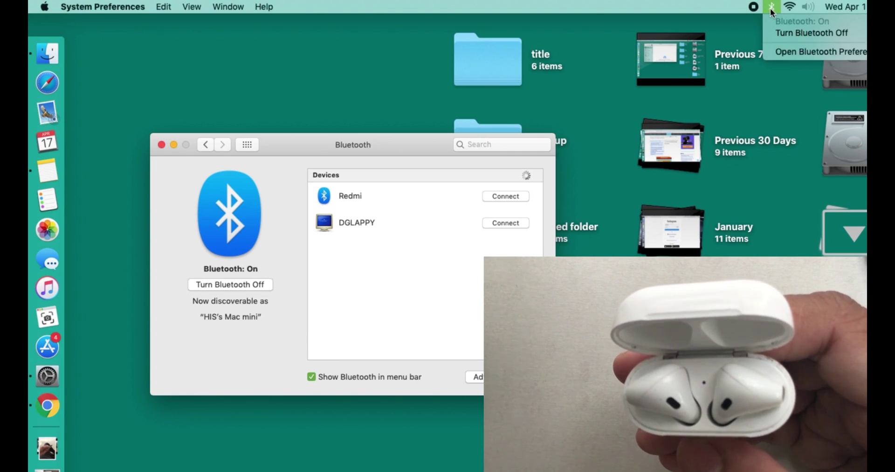
pyautogui.click(771, 7)
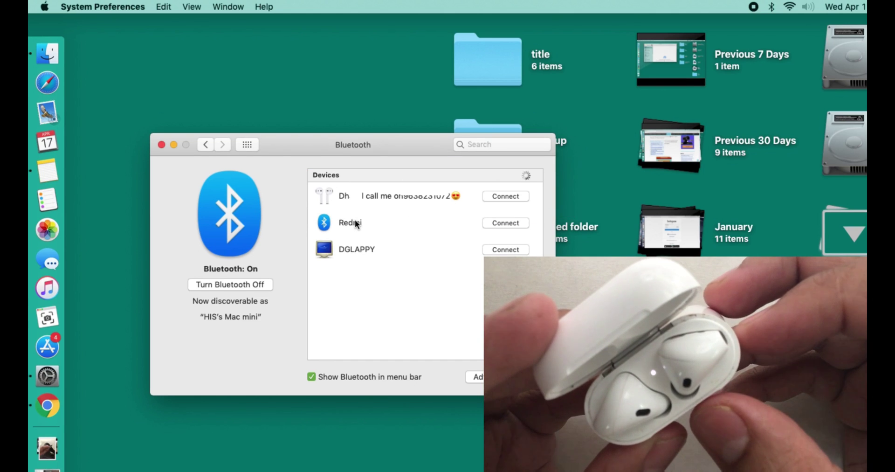
pyautogui.click(503, 199)
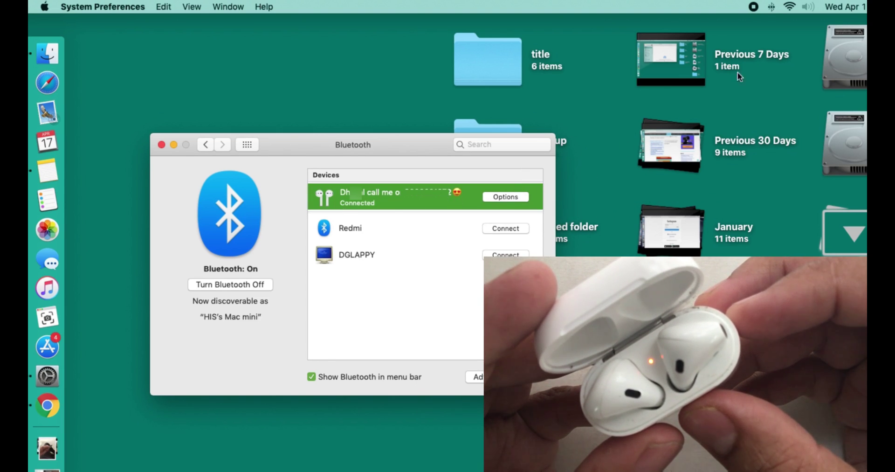
# Select the AirPods as Output Device in the menu-bar volume menu and verify the tick.
pyautogui.click(809, 8)
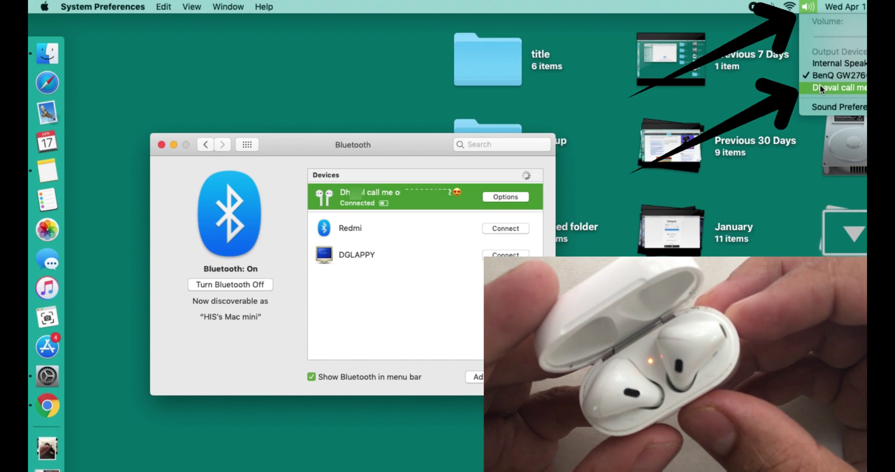
pyautogui.click(820, 90)
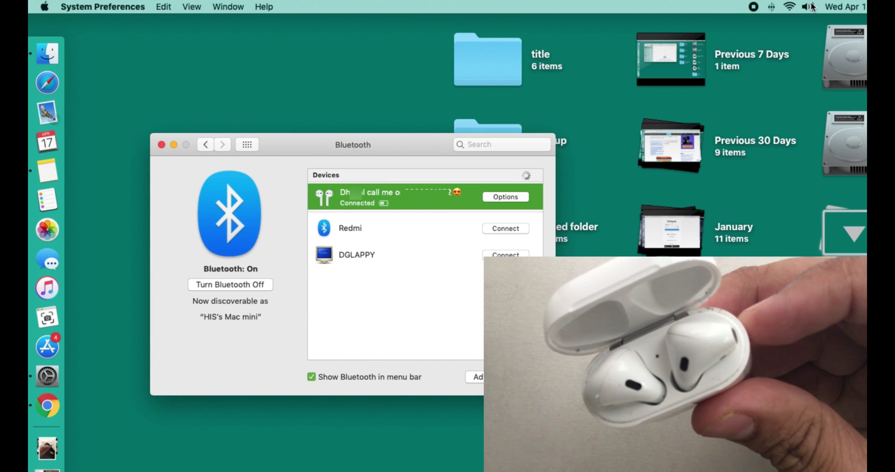
pyautogui.click(812, 9)
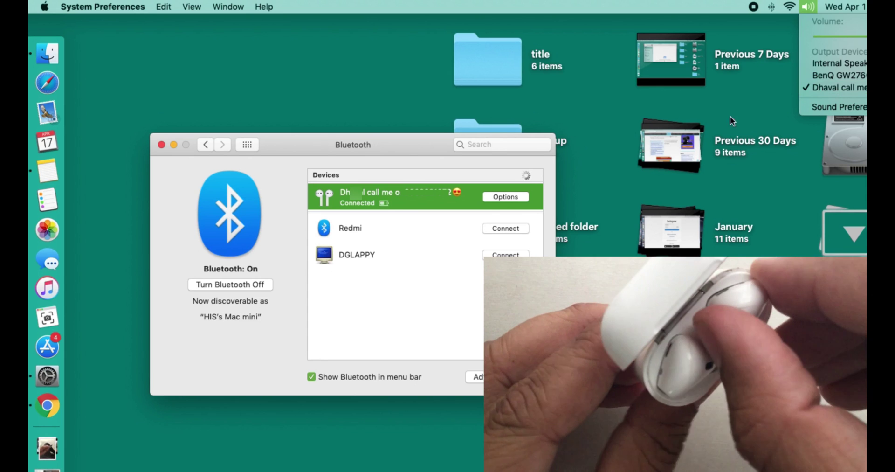
pyautogui.click(494, 197)
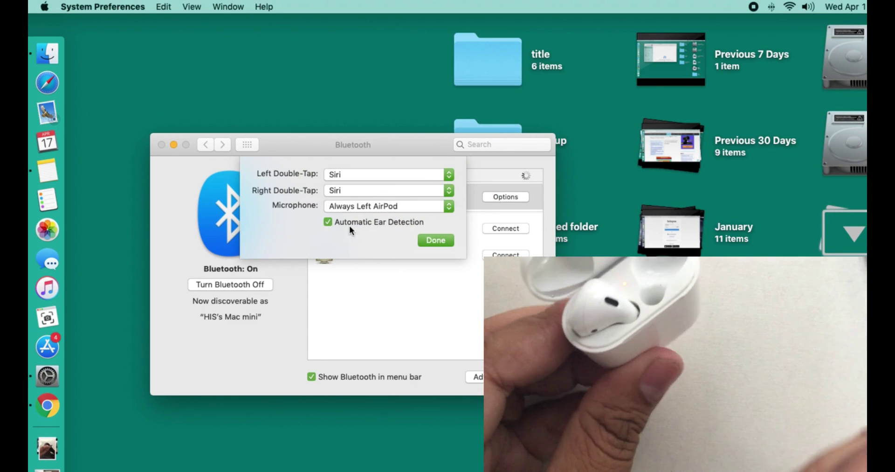
pyautogui.click(340, 210)
pyautogui.click(340, 210)
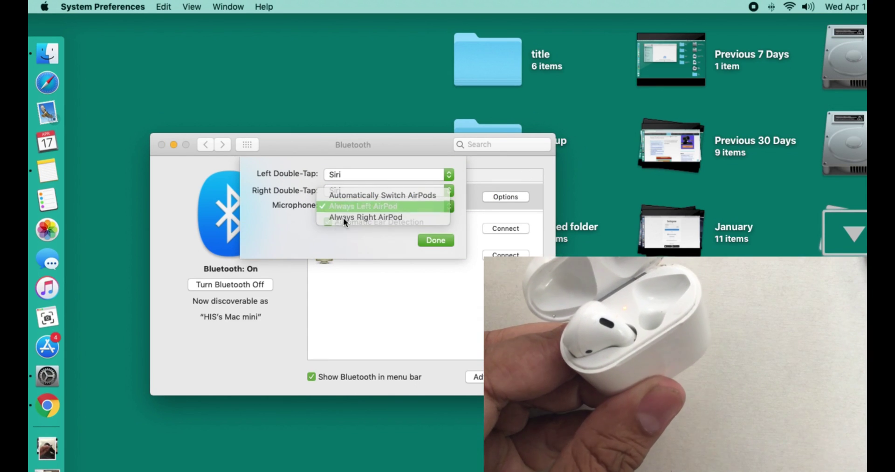
pyautogui.click(329, 222)
pyautogui.click(329, 222)
pyautogui.click(442, 240)
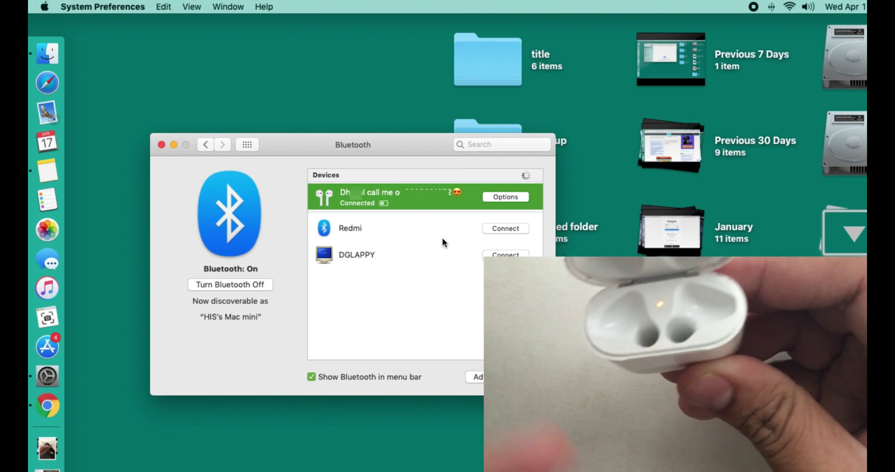